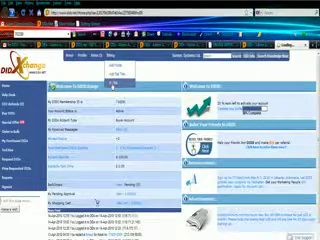
Step: Go to the Billing page from the Money menu and choose the invoices-per-page count
click(120, 82)
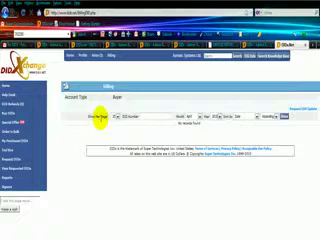
click(116, 117)
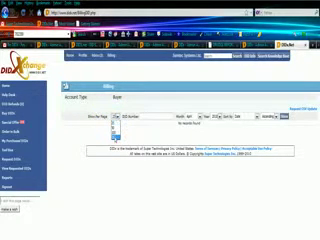
click(115, 137)
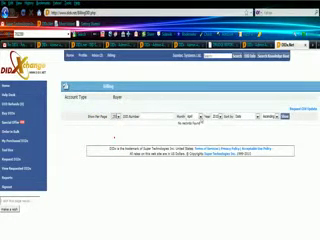
Step: Filter invoices to Month ALL and Year All, sorted by Date
click(195, 117)
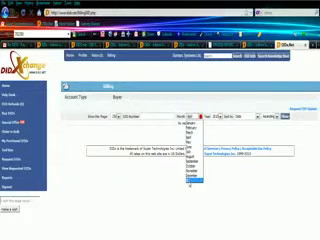
click(190, 172)
click(218, 117)
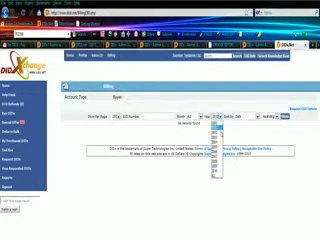
click(217, 174)
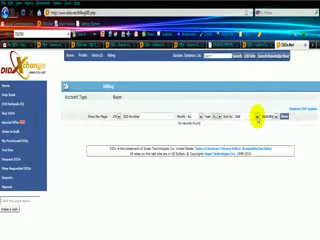
click(255, 117)
click(245, 122)
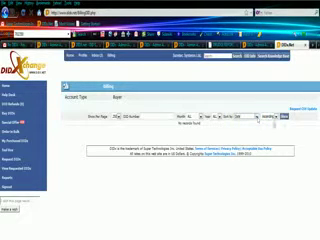
Step: Run the invoice search, then bring up link options on the Payment Received invoice number
click(284, 117)
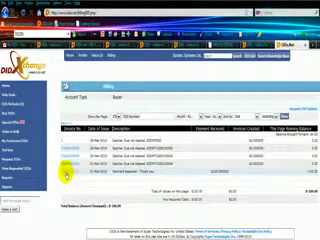
right_click(65, 176)
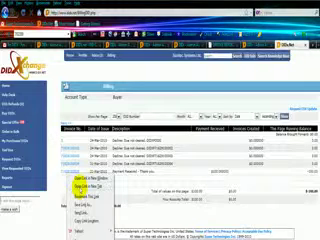
Step: Open the $100 payment receipt via 'Open Link in New Tab', then close that tab
click(78, 195)
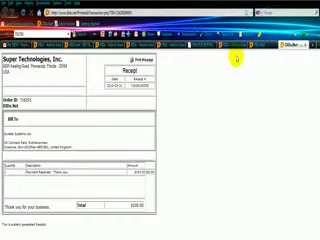
key(ctrl+w)
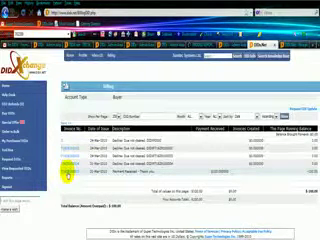
Step: Right-click the Payment Received row's invoice link again for its link options
right_click(68, 176)
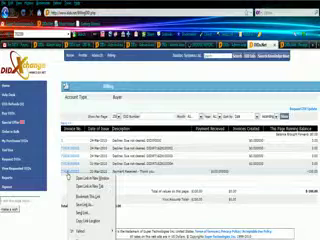